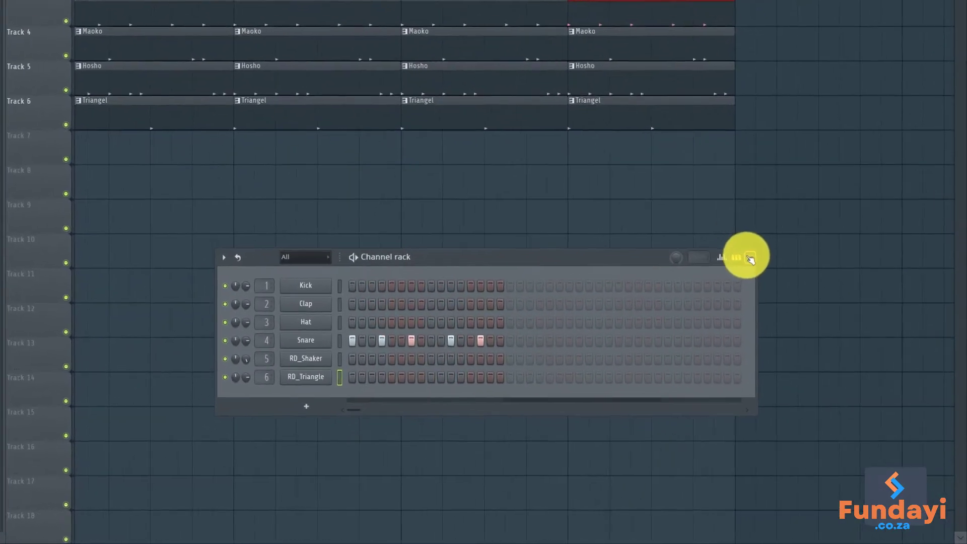
Close the channel rack, play the song arrangement to hear the drum patterns, and stop playback.
left_click(751, 258)
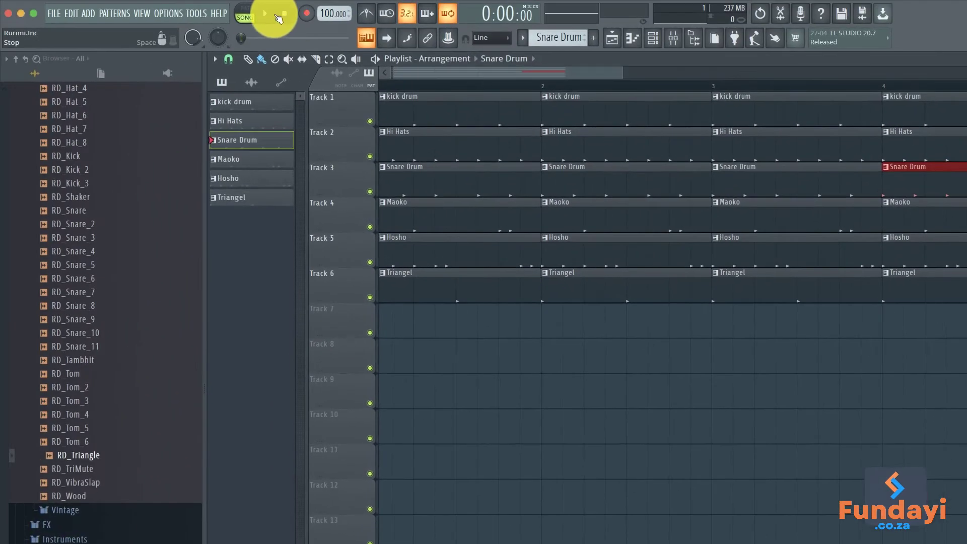
left_click(268, 16)
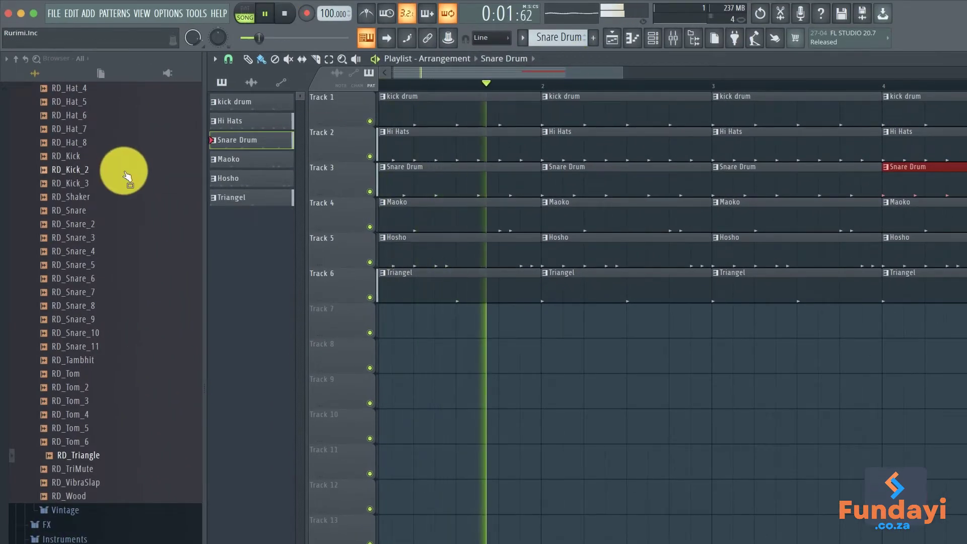
scroll(126, 174, "up", 10)
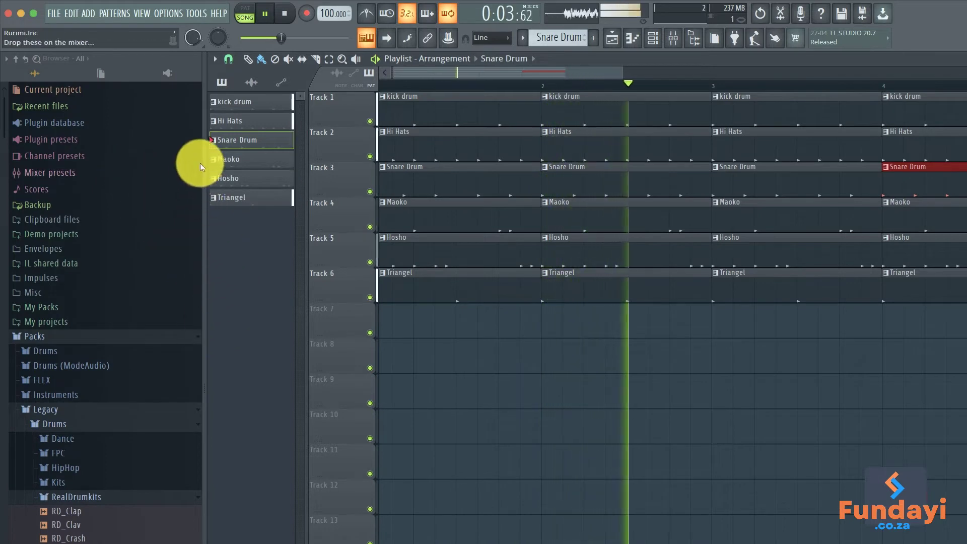
left_click(285, 14)
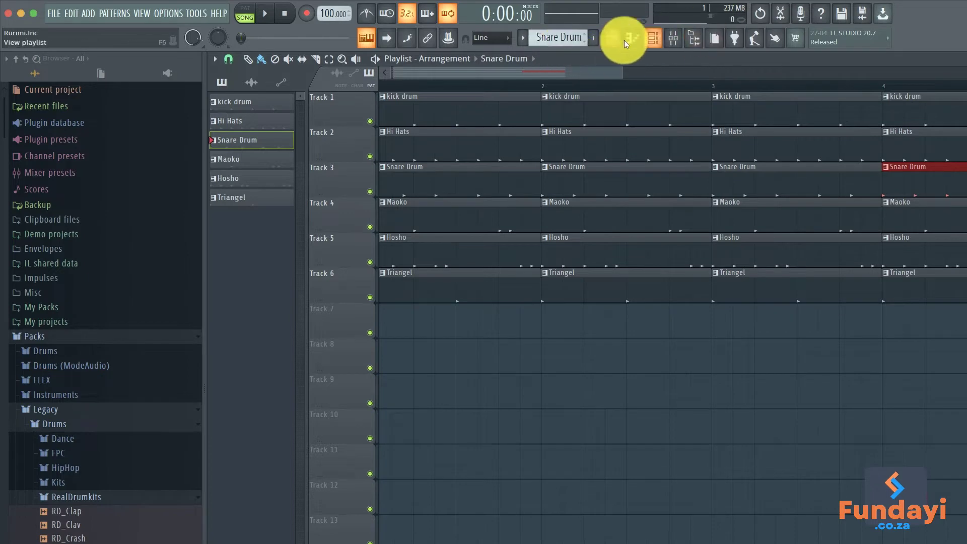
Switch to pattern mode, show the channel rack over the playlist, and select the empty Pattern 7.
left_click(246, 12)
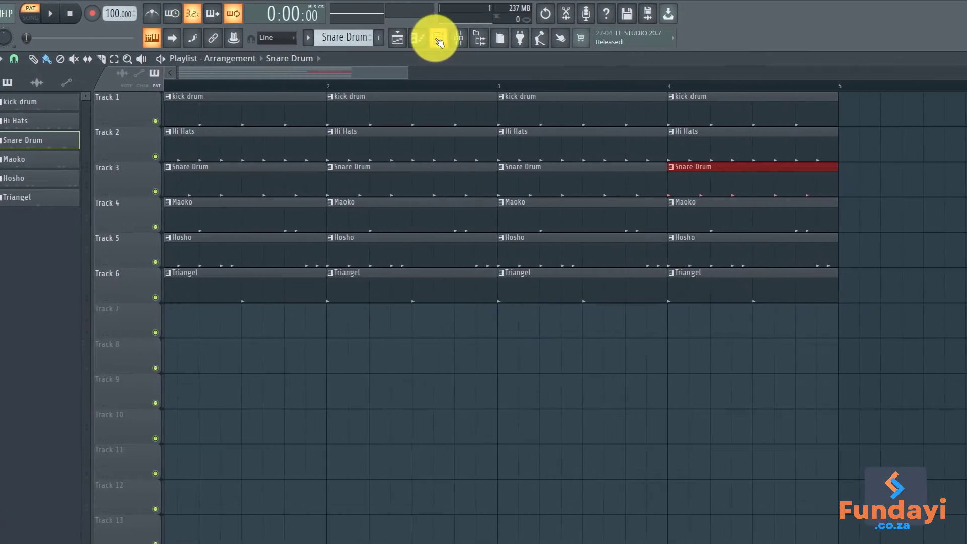
left_click(438, 40)
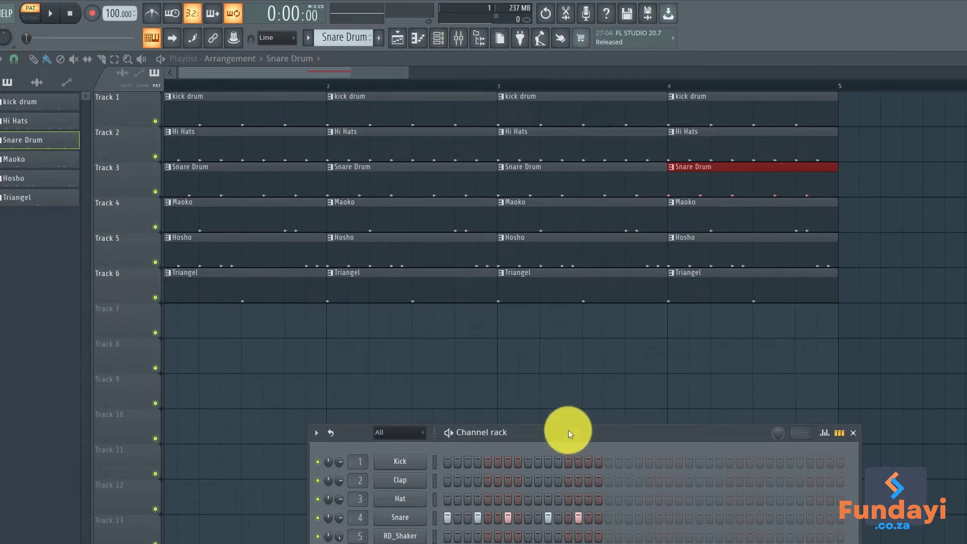
left_click_drag(568, 431, 519, 277)
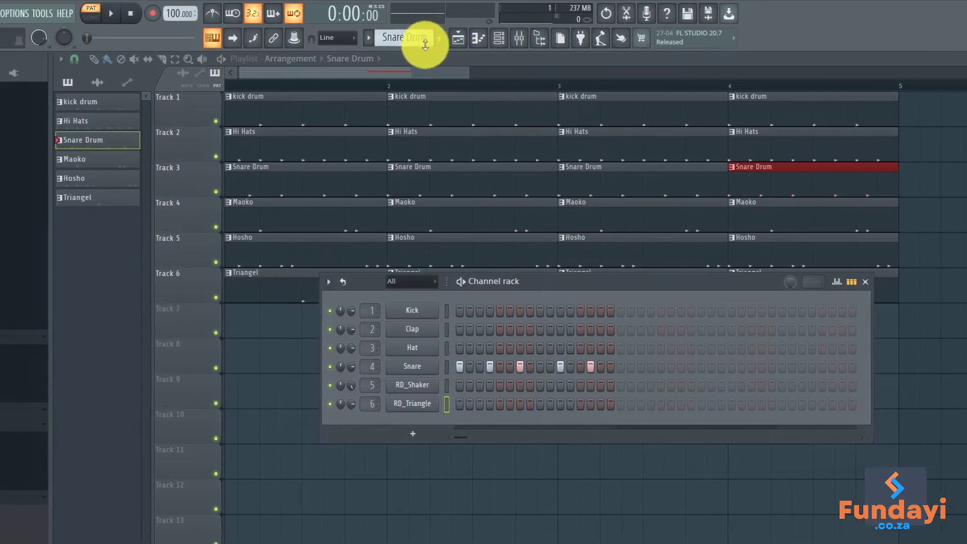
scroll(355, 37, "down", 1)
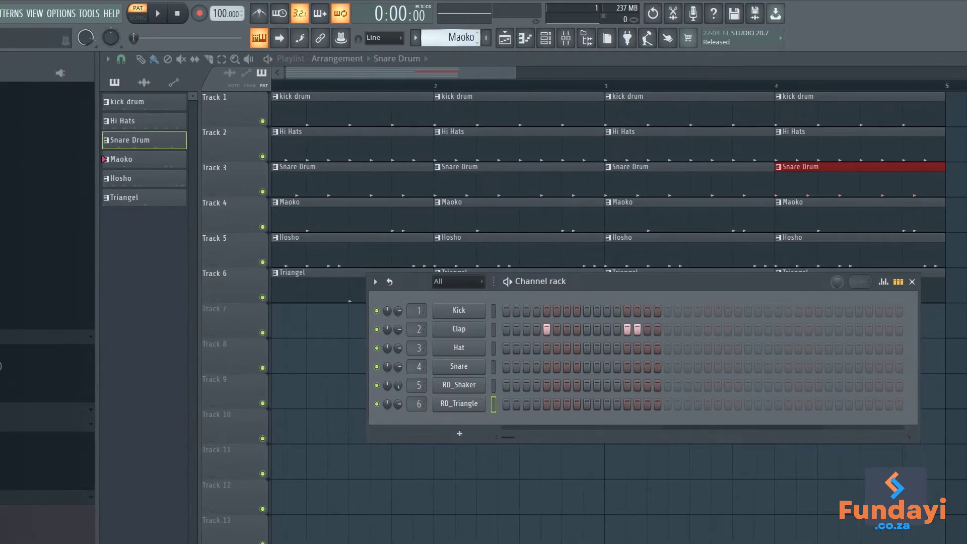
scroll(450, 36, "down", 2)
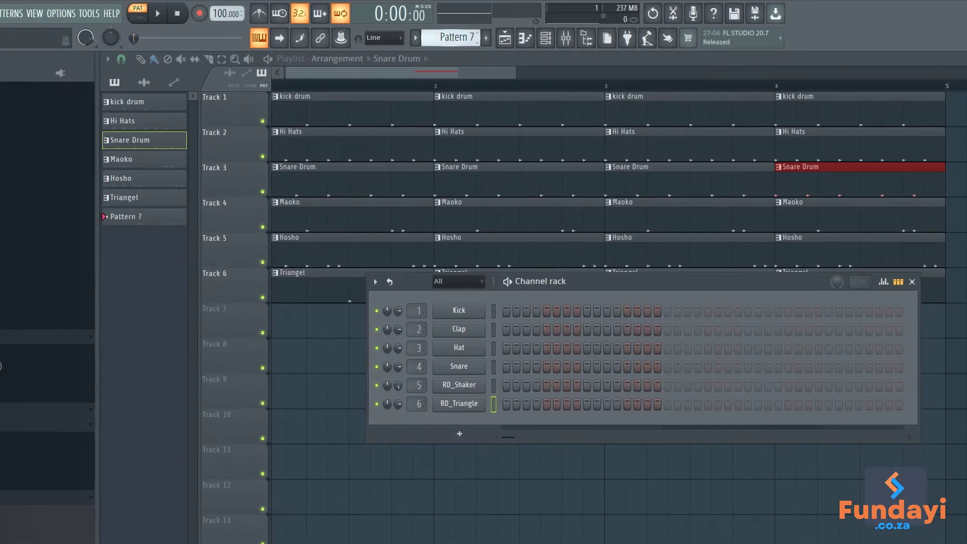
left_click(454, 39)
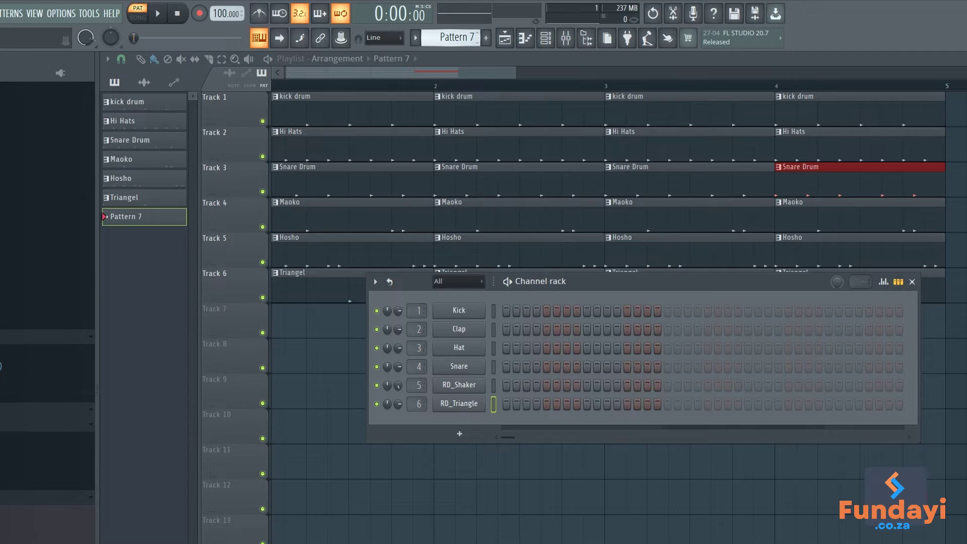
Rename Pattern 7 as "Chords Piano".
left_click(452, 38)
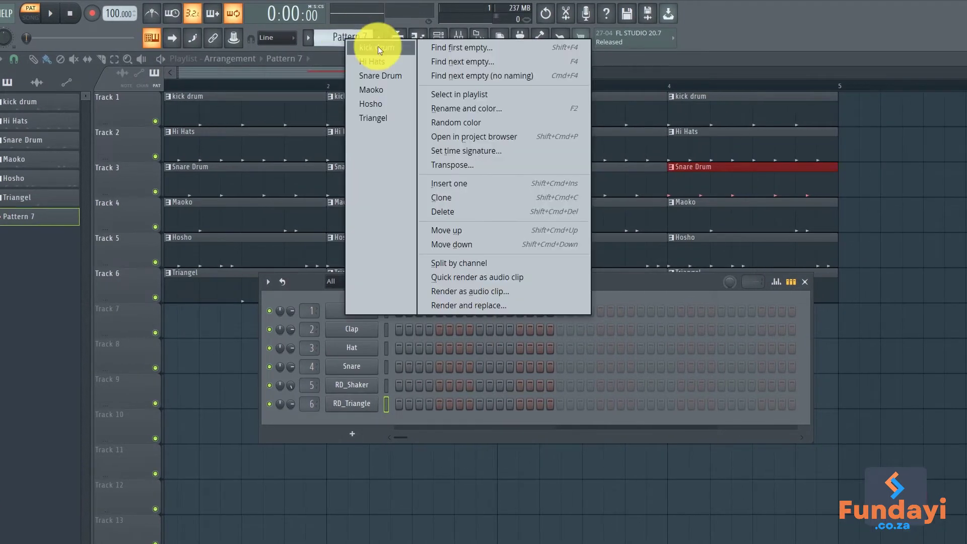
left_click(465, 108)
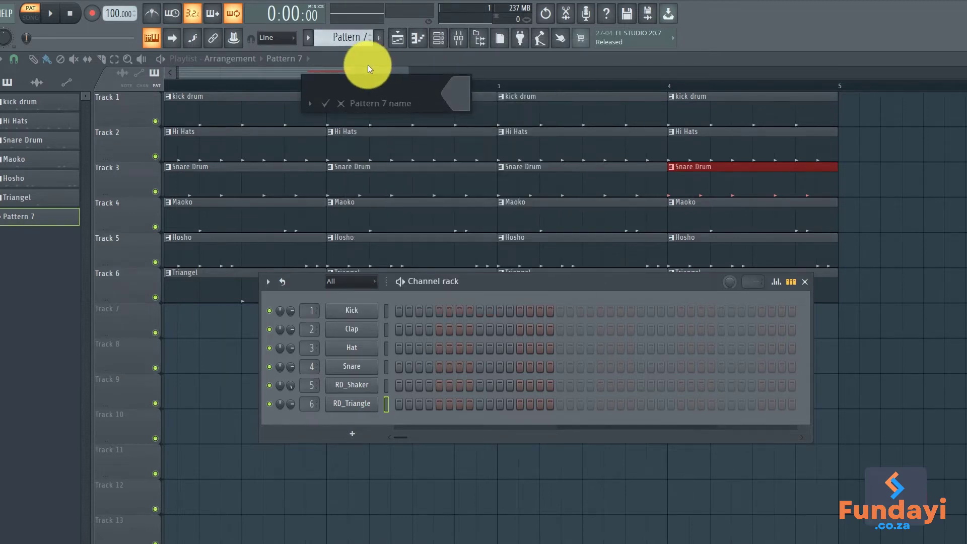
type("Chord")
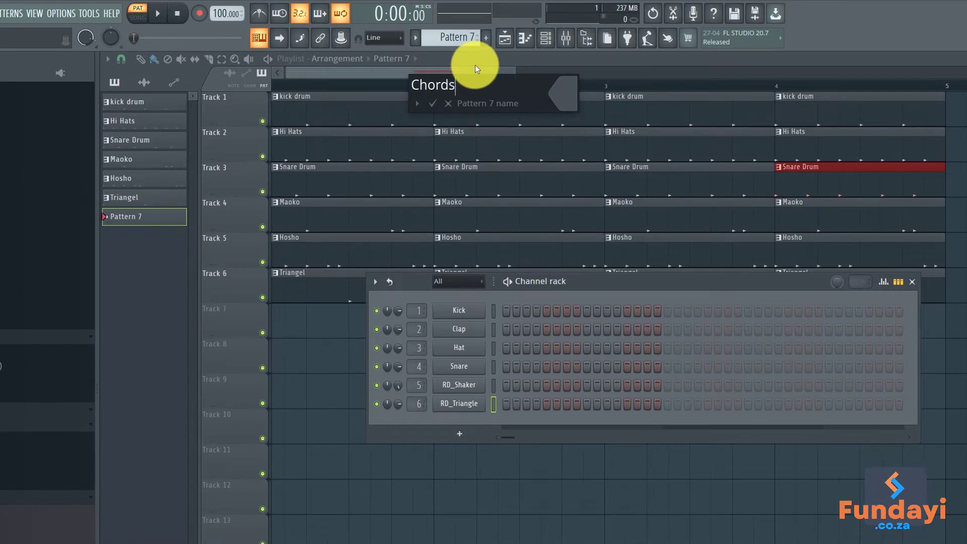
type("s")
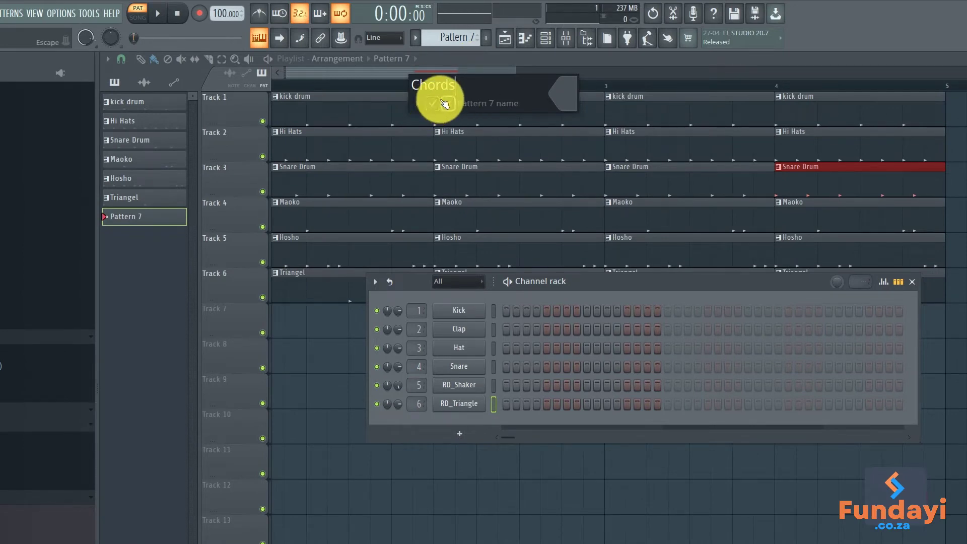
type(" Piano")
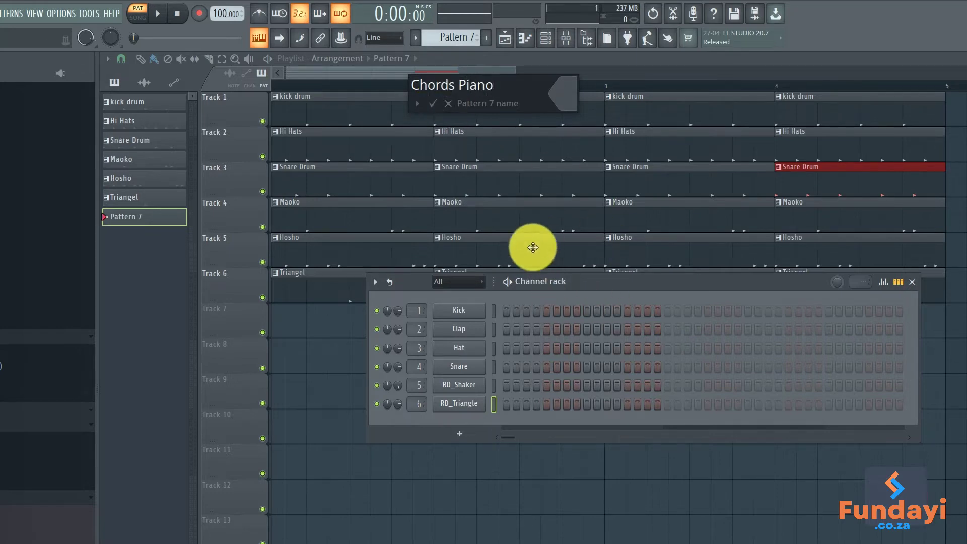
left_click(434, 104)
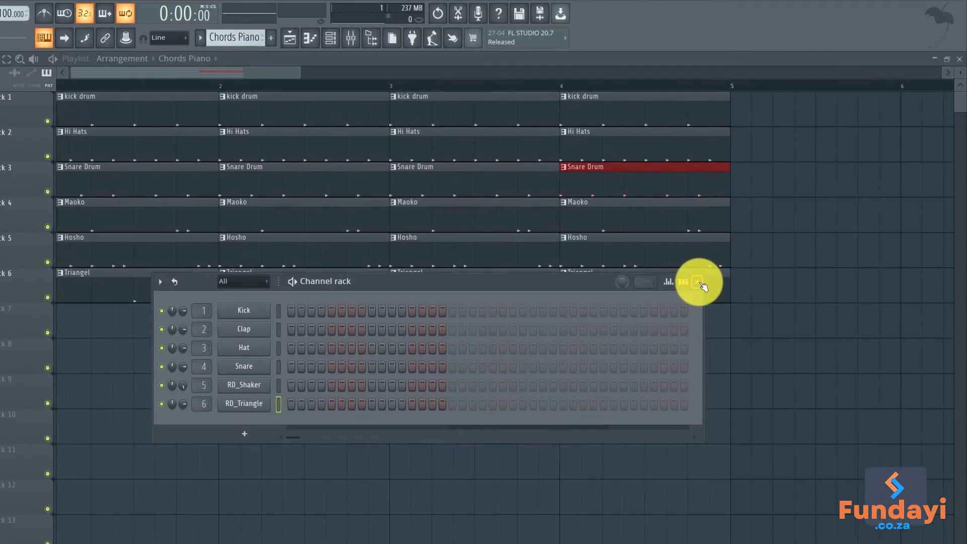
Collapse the Packs folder in the browser and hide the playlist, leaving only the channel rack open.
left_click(698, 282)
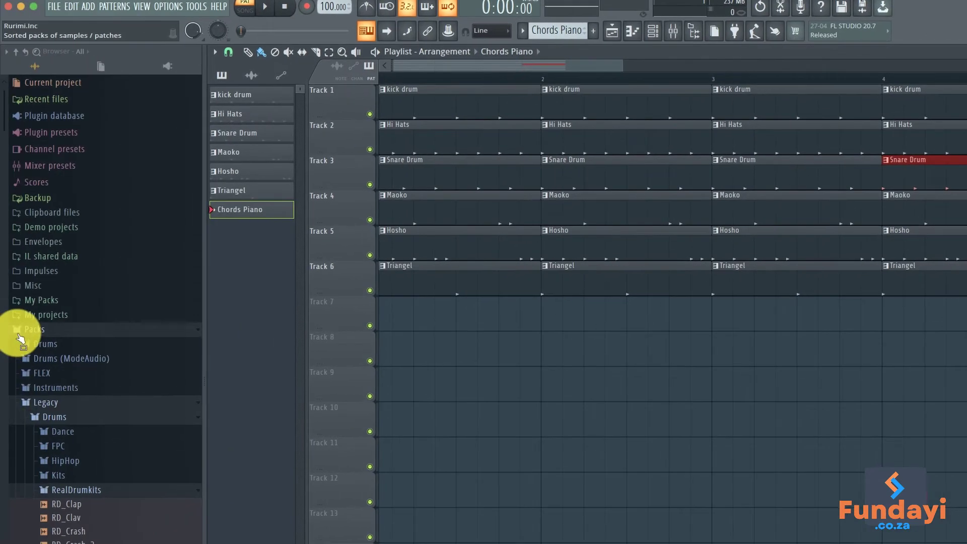
left_click(18, 330)
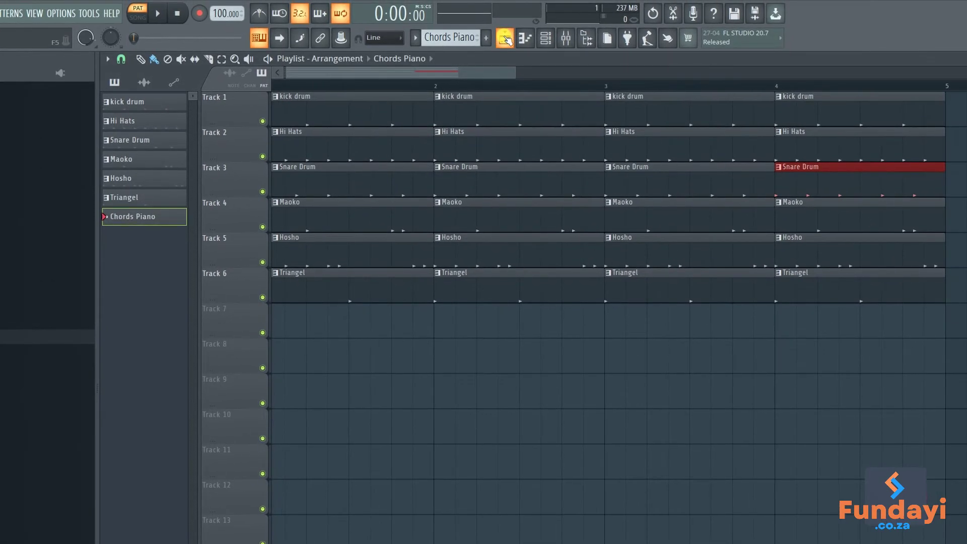
left_click(613, 32)
left_click(525, 37)
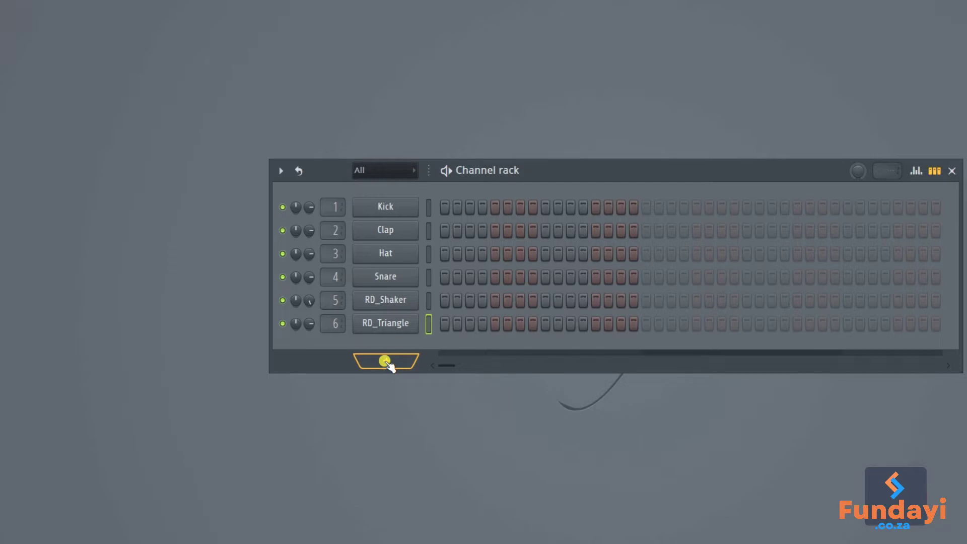
Add an FL Keys instrument channel and place the channel rack beside the plugin window.
left_click(385, 361)
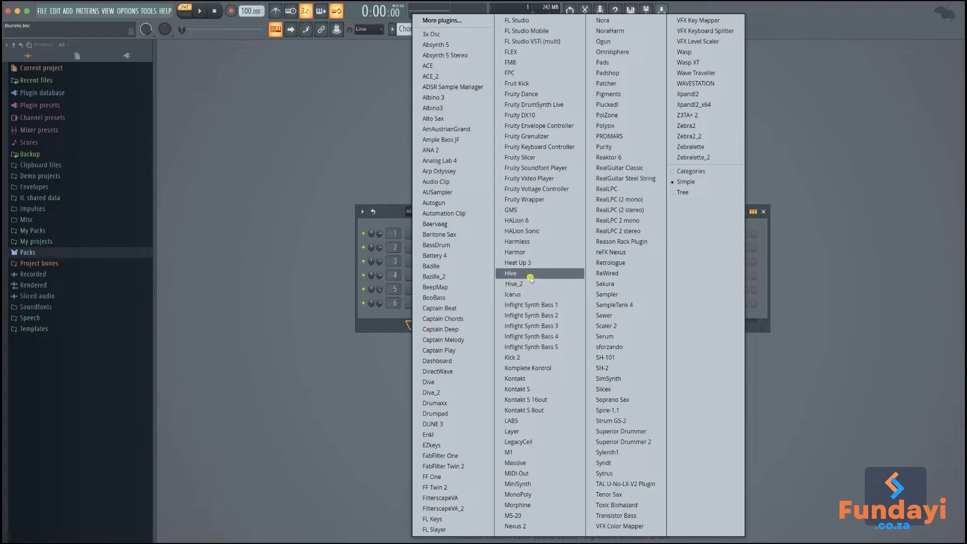
left_click(447, 519)
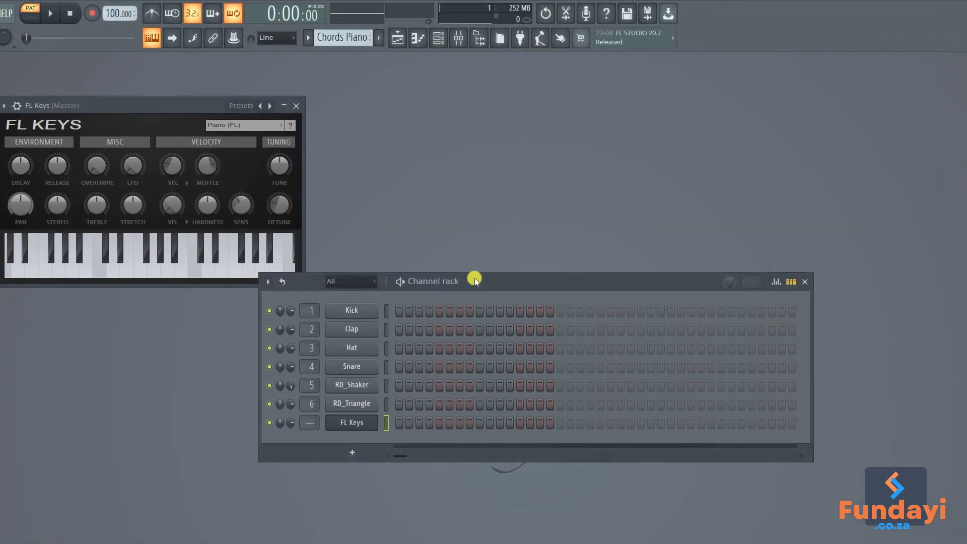
left_click_drag(475, 281, 522, 103)
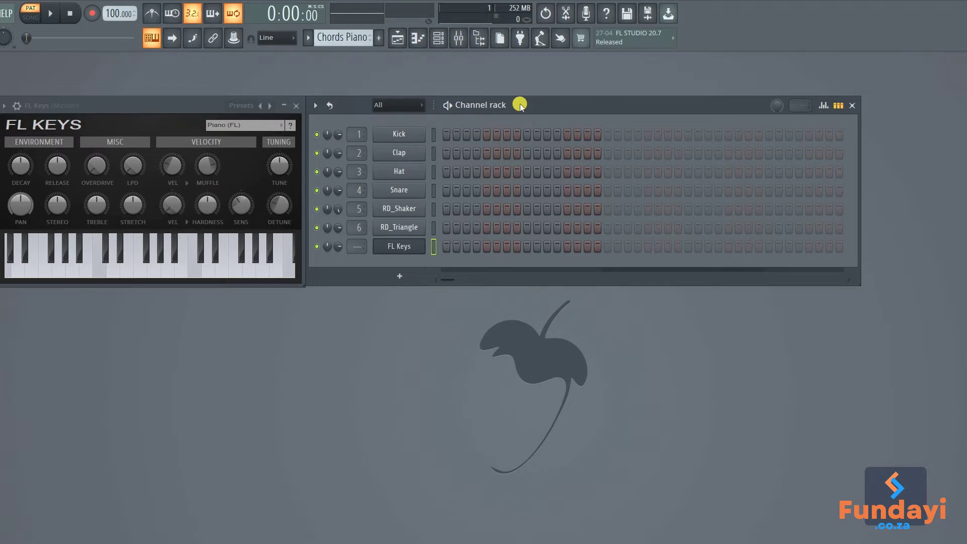
Try out several three-note chords on the FL Keys piano using the typing keyboard.
key("z")
key("c")
key("b")
key("x")
key("v")
key("n")
key("z")
key("c")
key("b")
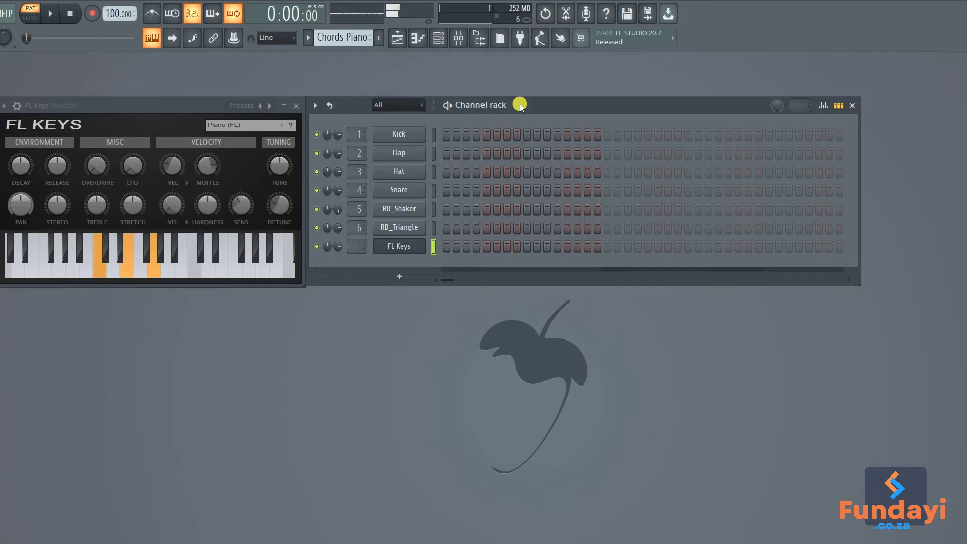
key("m")
key("x")
key("v")
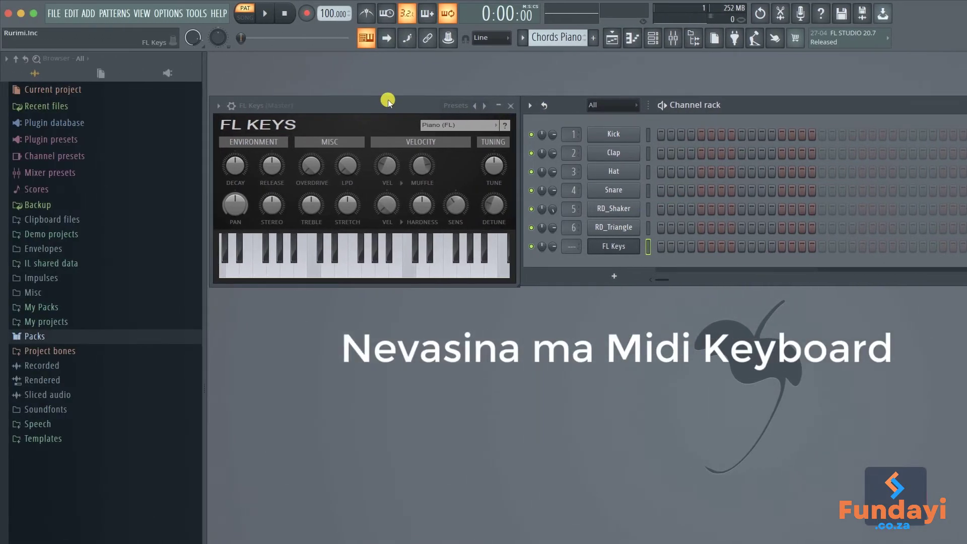
Place the FL Keys window below the channel rack, then open and reposition the piano roll for the FL Keys channel.
left_click_drag(171, 106, 404, 291)
left_click_drag(618, 291, 712, 296)
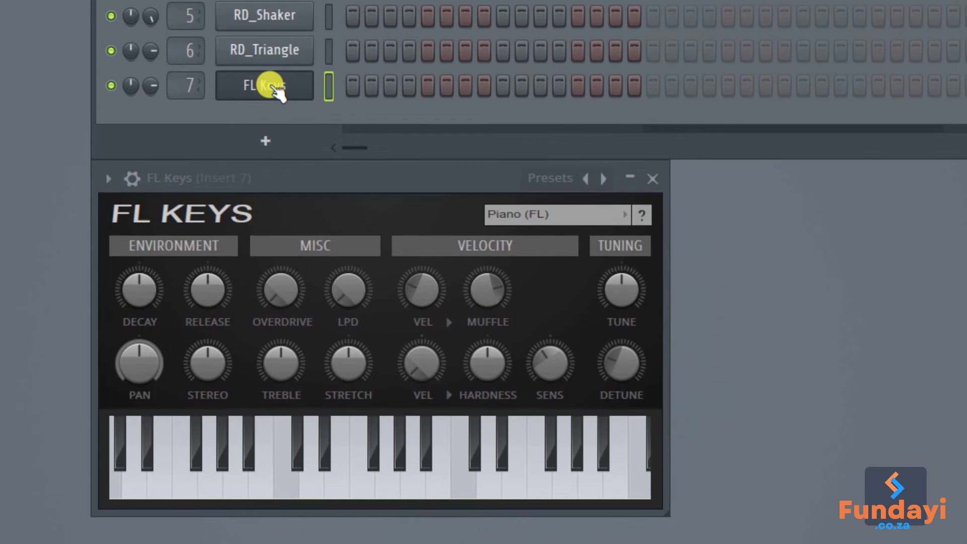
right_click(270, 86)
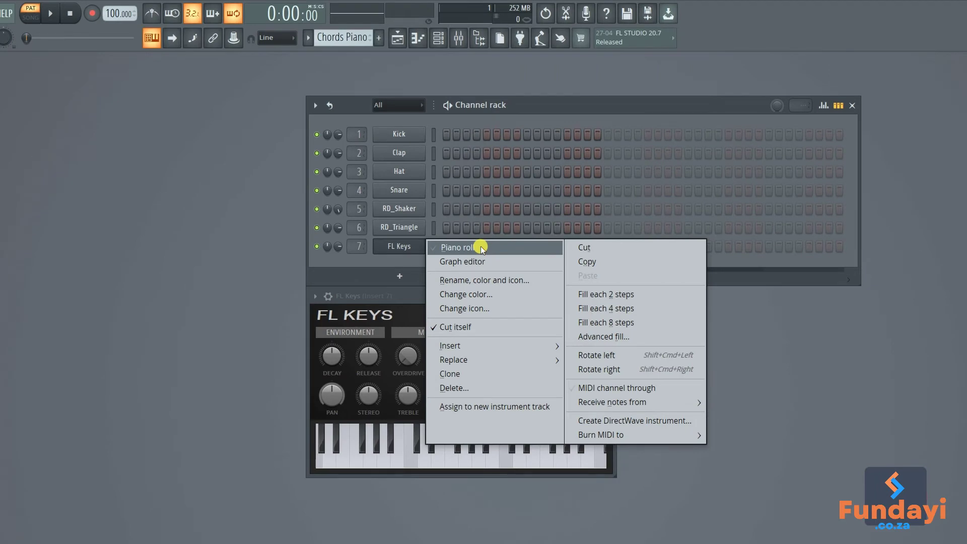
left_click(418, 88)
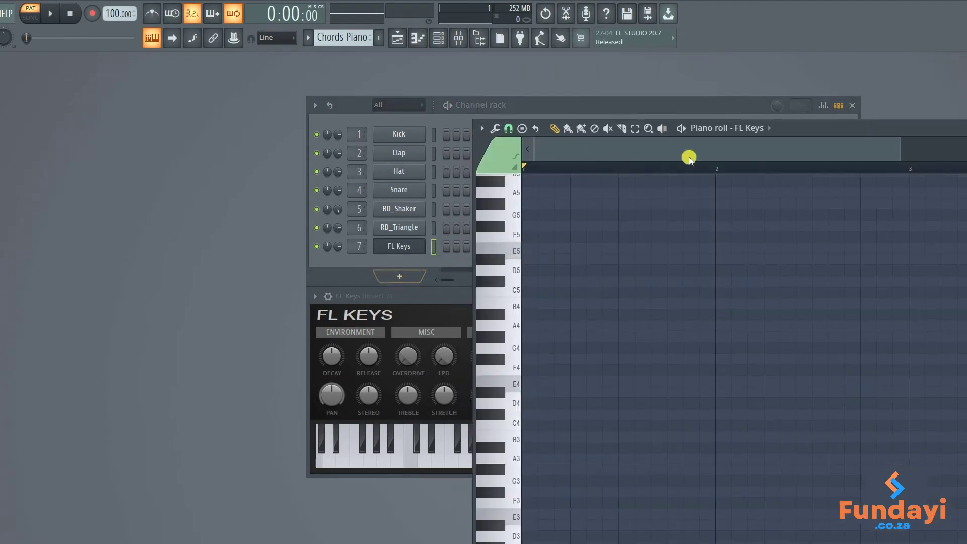
left_click_drag(768, 128, 486, 103)
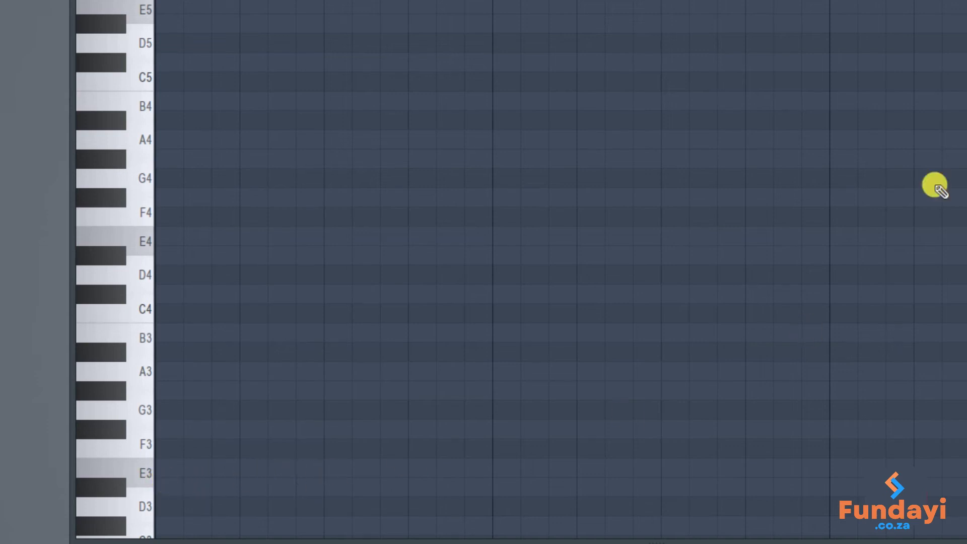
Set the piano roll's snap to 1/2 beat.
left_click(263, 74)
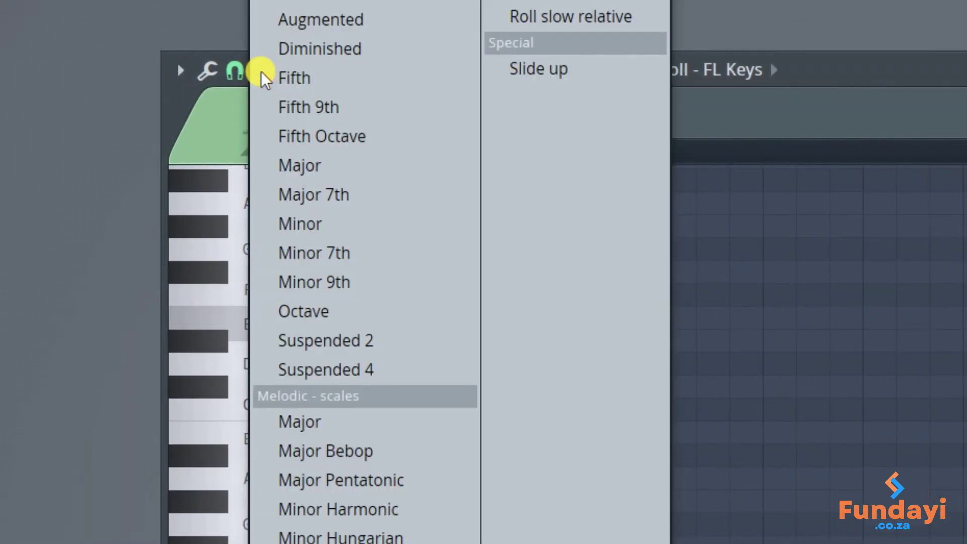
left_click(233, 71)
left_click(236, 69)
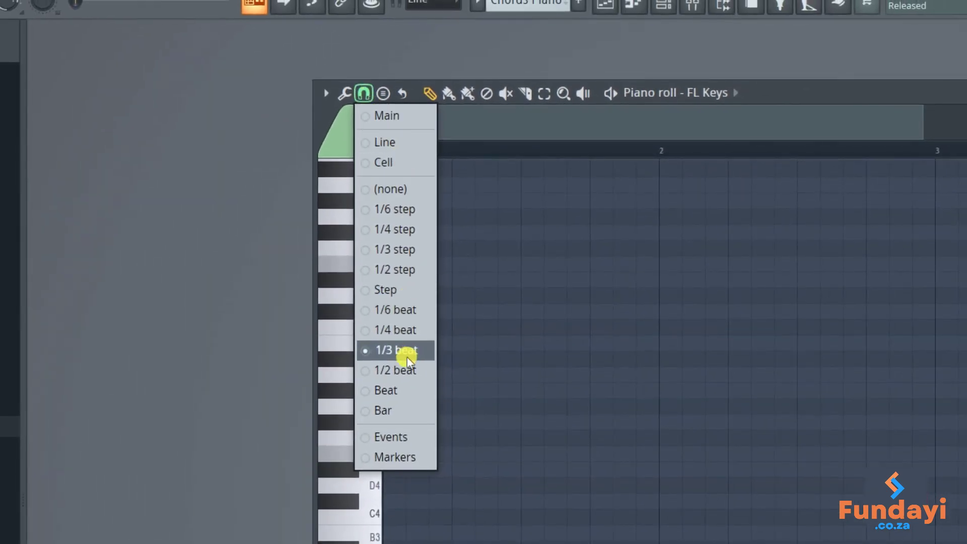
left_click(403, 371)
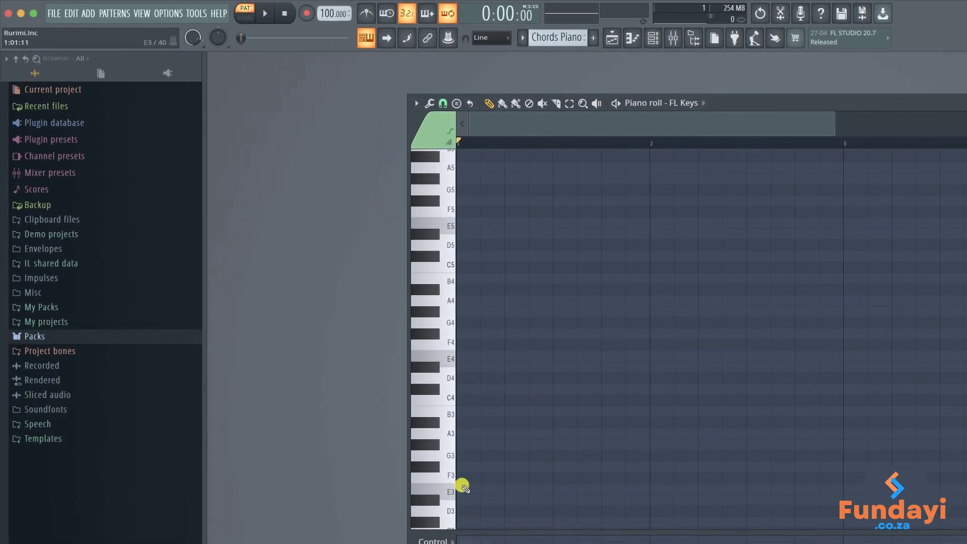
left_click(442, 104)
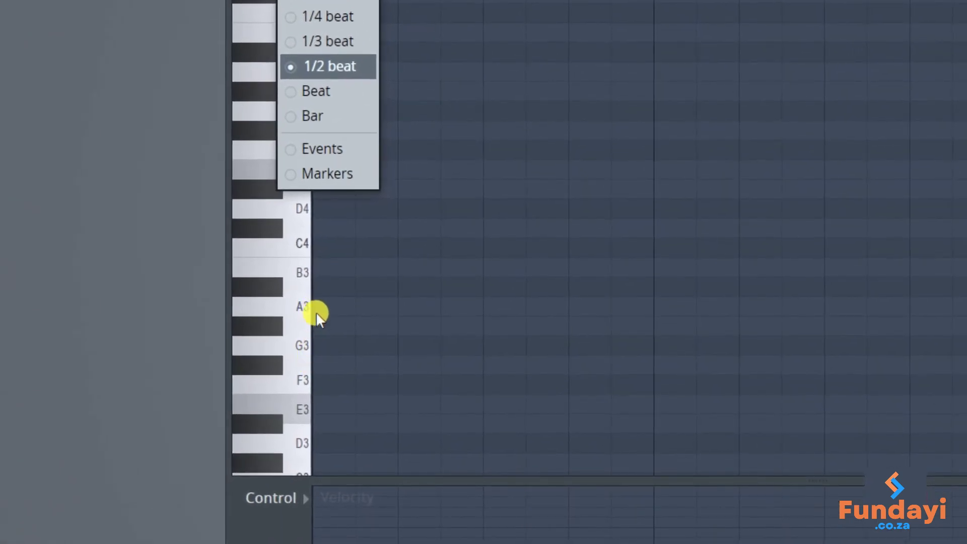
Draw a note at the start of bar 1, lengthen it to one full bar, and place it on E3.
left_click(316, 418)
left_click(316, 420)
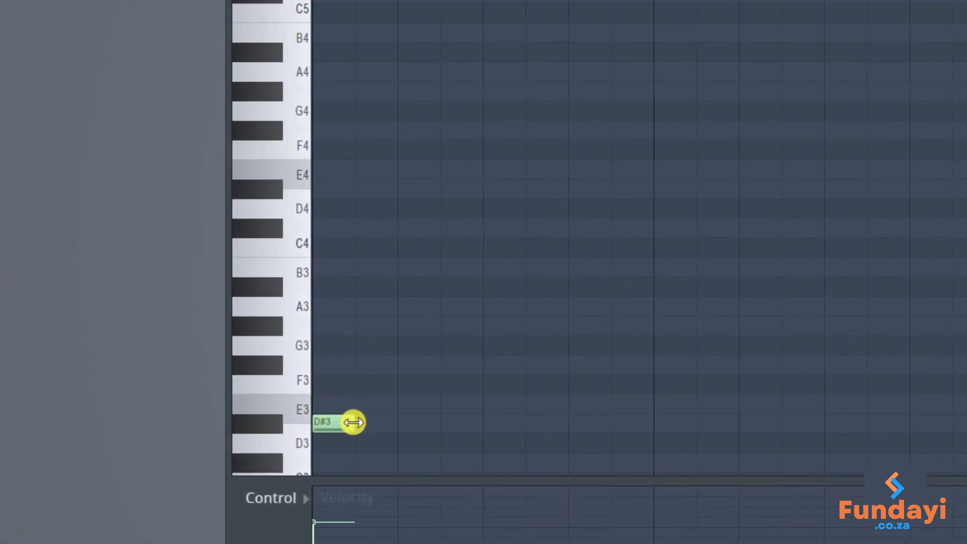
left_click_drag(348, 421, 649, 425)
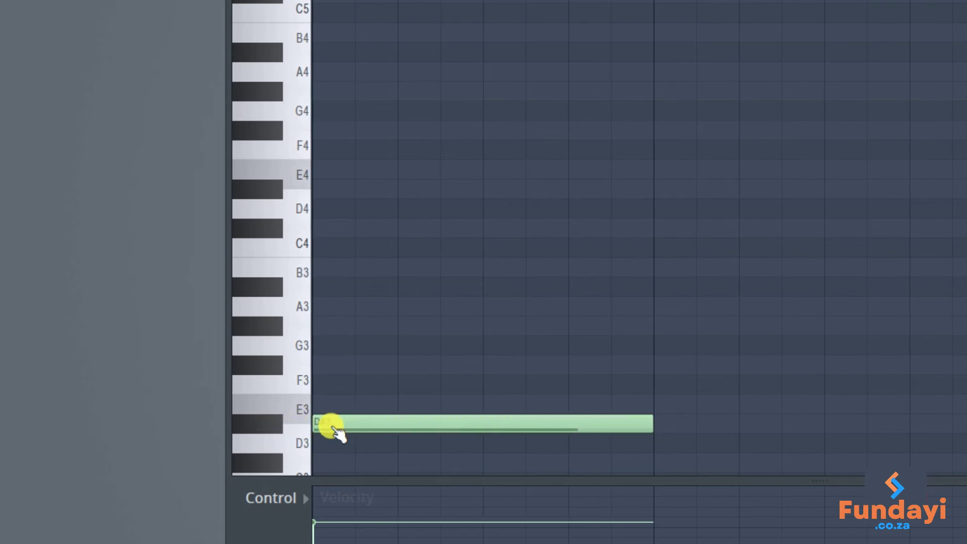
left_click(356, 420)
left_click_drag(355, 421, 352, 401)
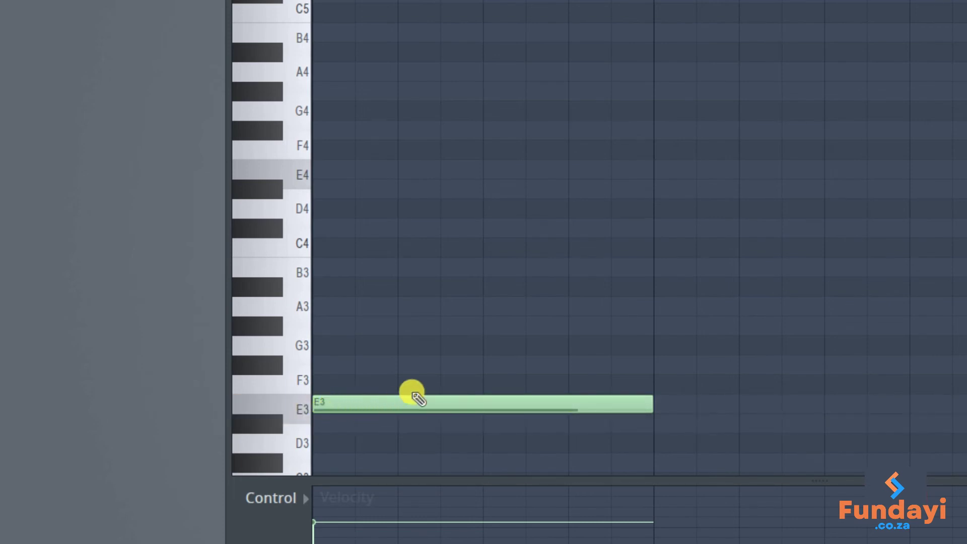
Add one-bar notes on F#3, G#3, A3, B3, C#4 and D#4 above the E3 note at the start of bar 1.
left_click(316, 364)
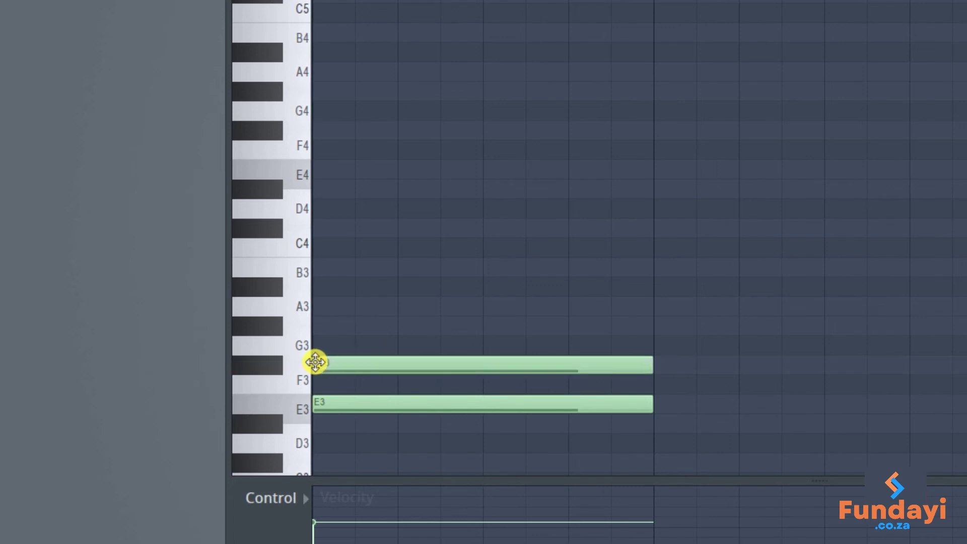
left_click(314, 328)
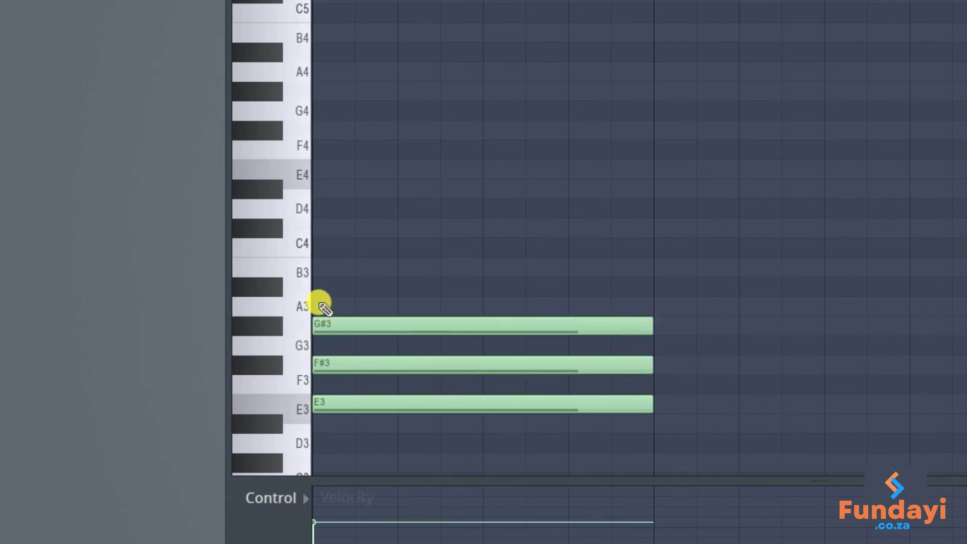
left_click(318, 304)
left_click(318, 281)
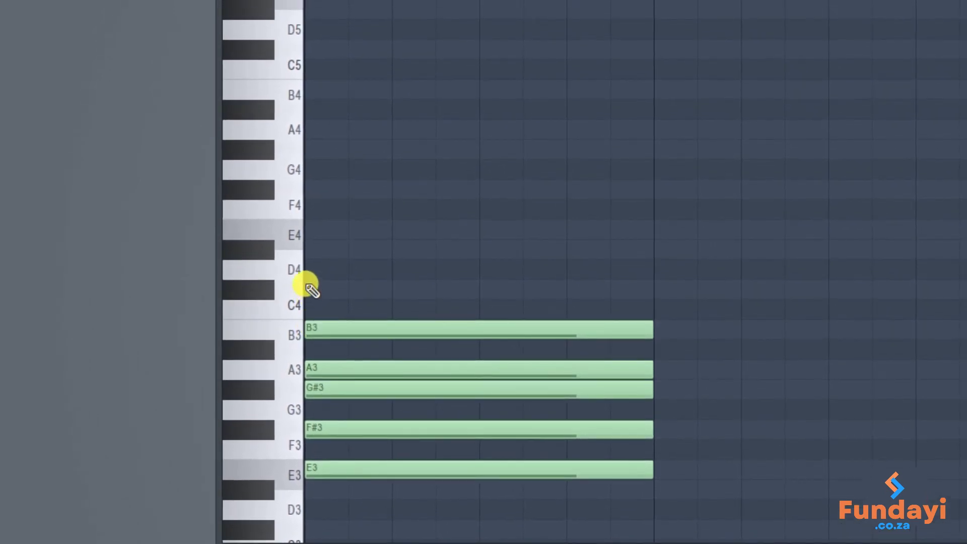
left_click(313, 237)
left_click(311, 248)
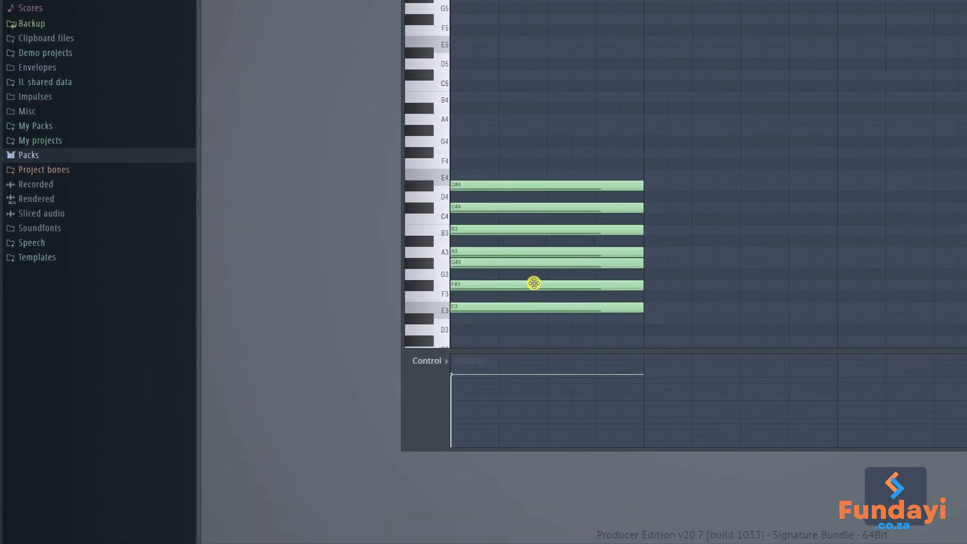
Practise deleting the F#3 note and redrawing it at the start of bar 1, twice.
right_click(432, 284)
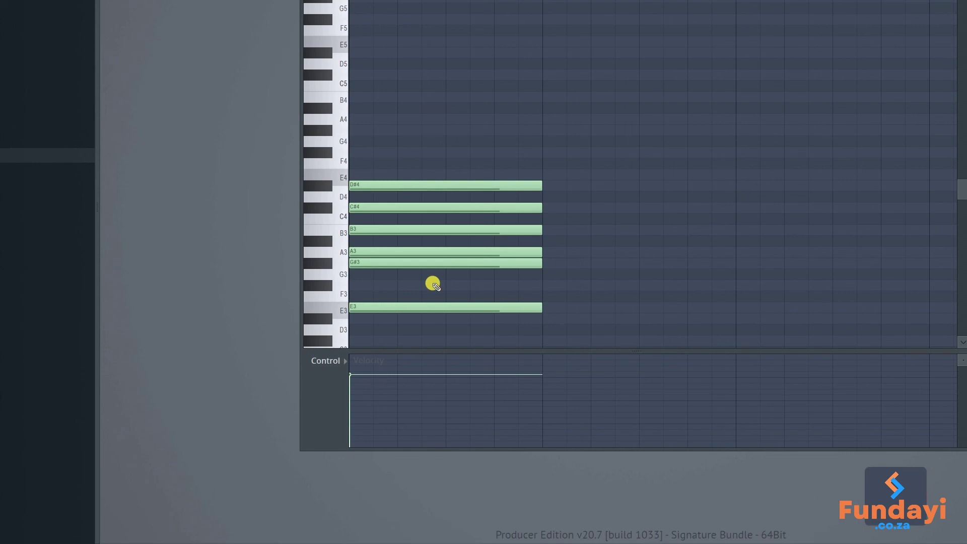
left_click(433, 284)
left_click_drag(478, 283, 397, 284)
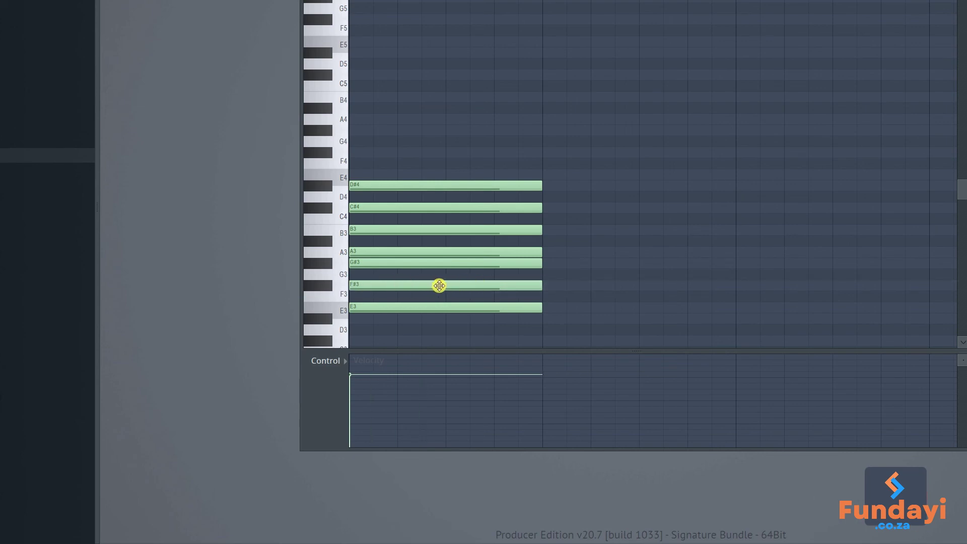
right_click(440, 285)
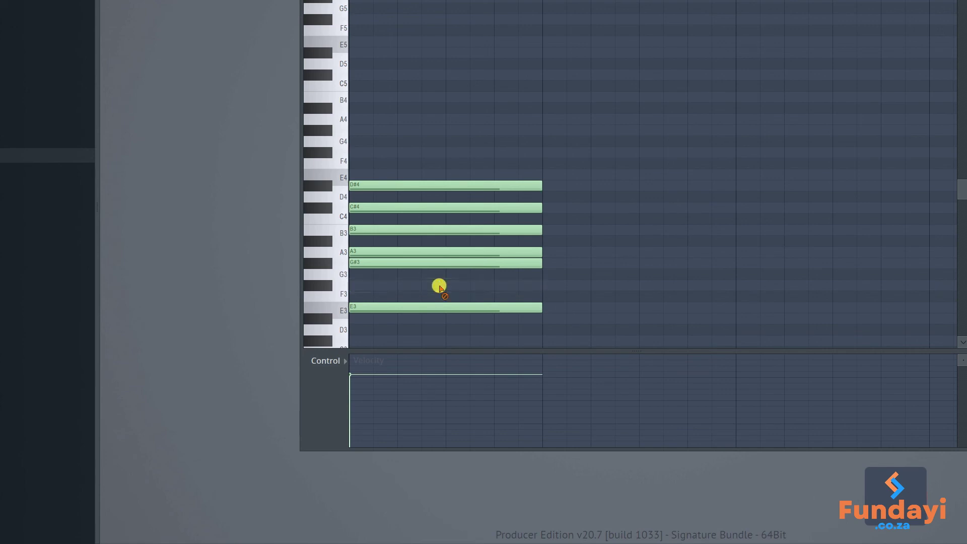
left_click(440, 285)
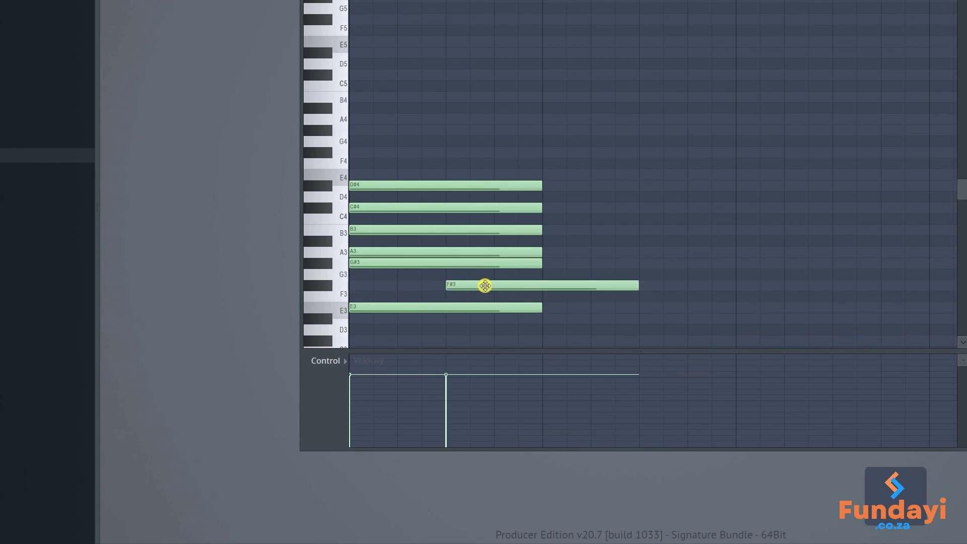
left_click_drag(483, 286, 383, 286)
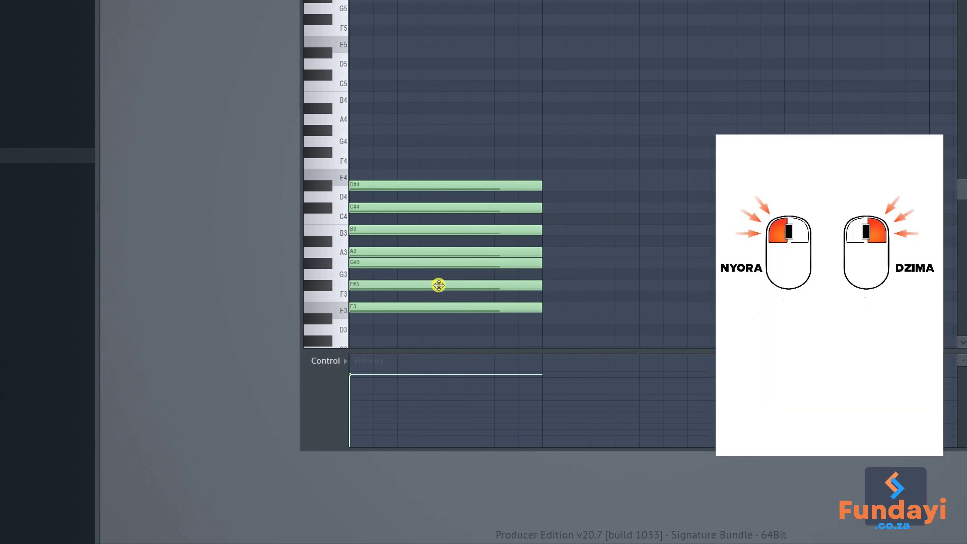
Reduce the notes to an E3, G#3 and B3 chord by deleting F#3, A3, C#4 and D#4, starting playback before removing D#4.
right_click(438, 285)
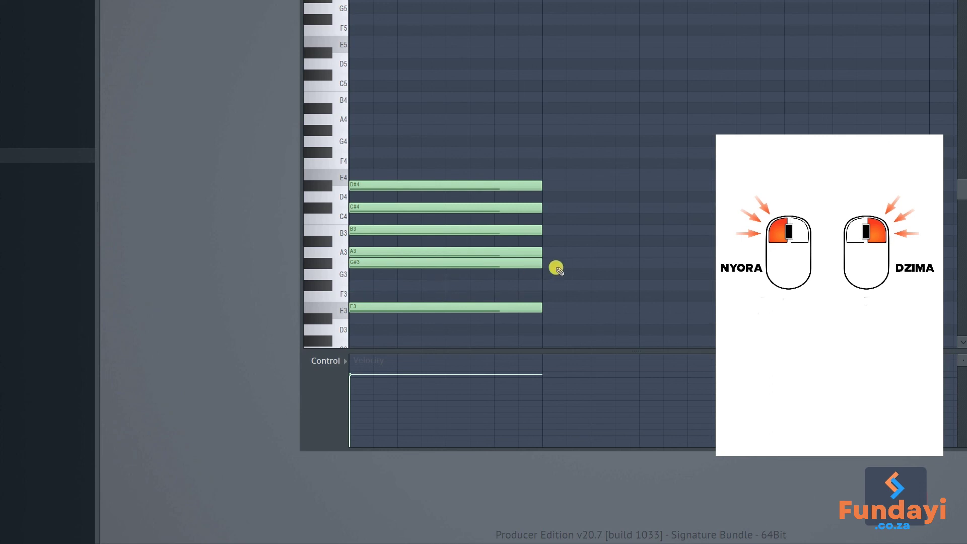
right_click(440, 250)
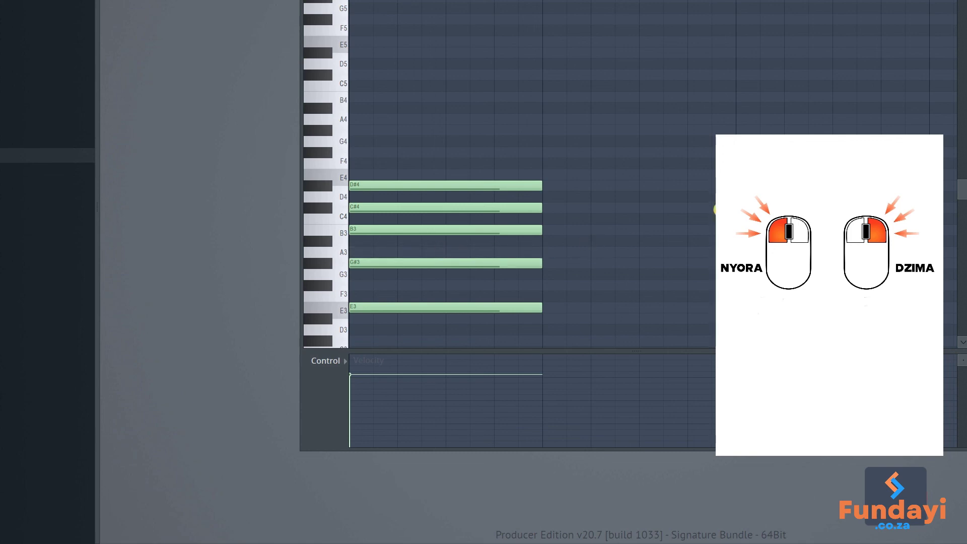
right_click(522, 266)
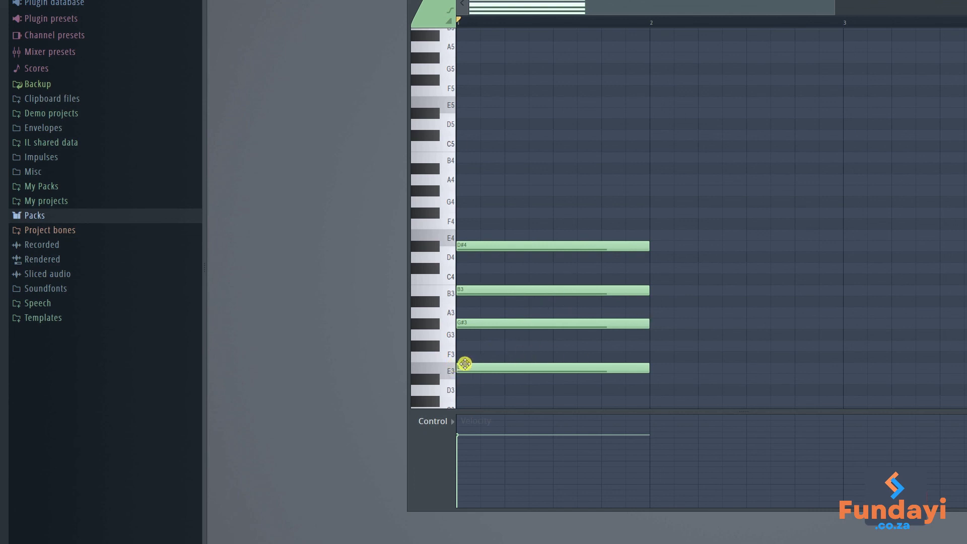
key("space")
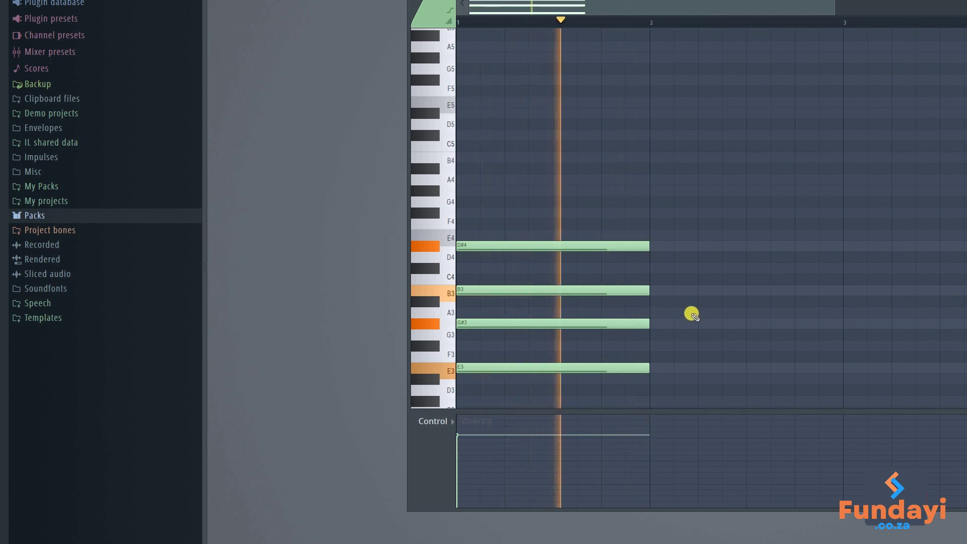
right_click(563, 247)
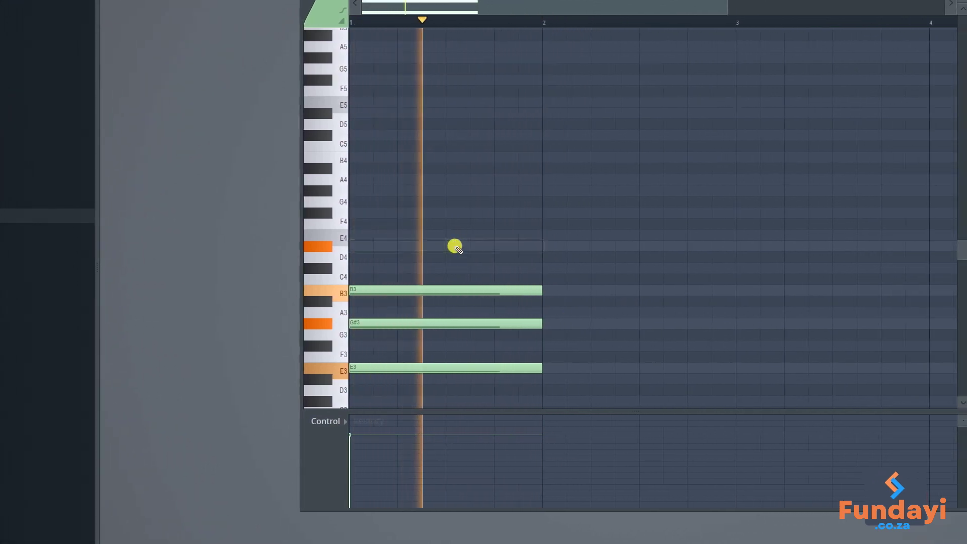